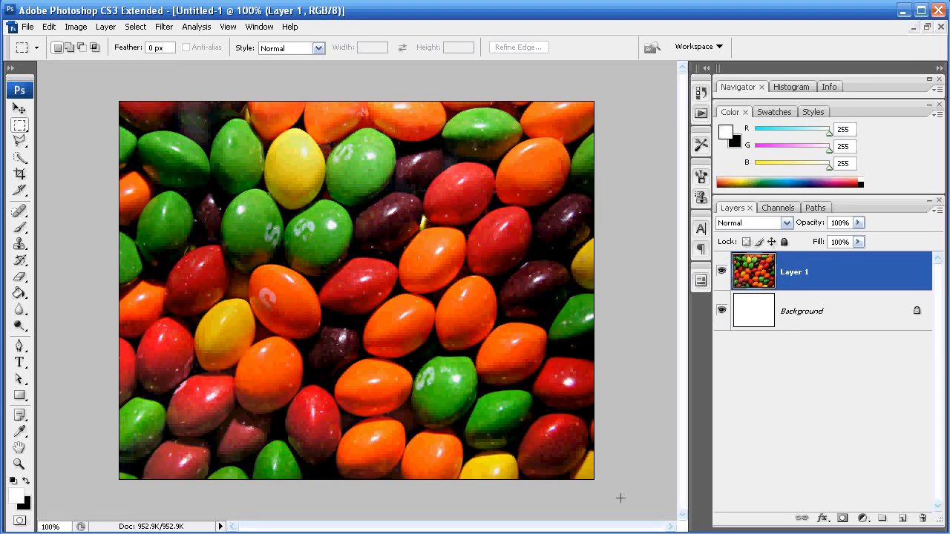
# - Select a rectangular area at the photo's lower-right corner on Layer 1 and start a Warp transform on it
pyautogui.moveTo(389, 322); pyautogui.dragTo(389, 317)
pyautogui.moveTo(389, 333); pyautogui.dragTo(394, 332)
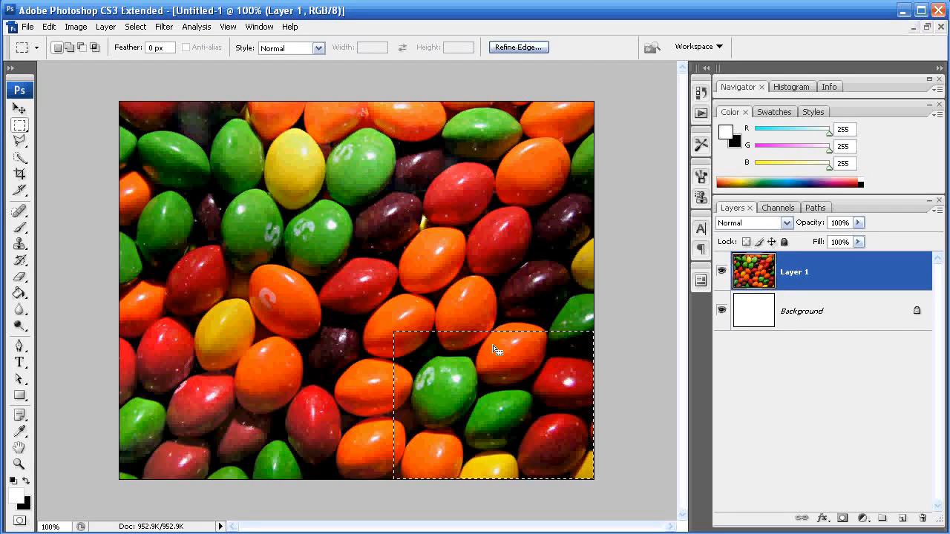
pyautogui.click(49, 28)
pyautogui.moveTo(148, 266)
pyautogui.click(293, 347)
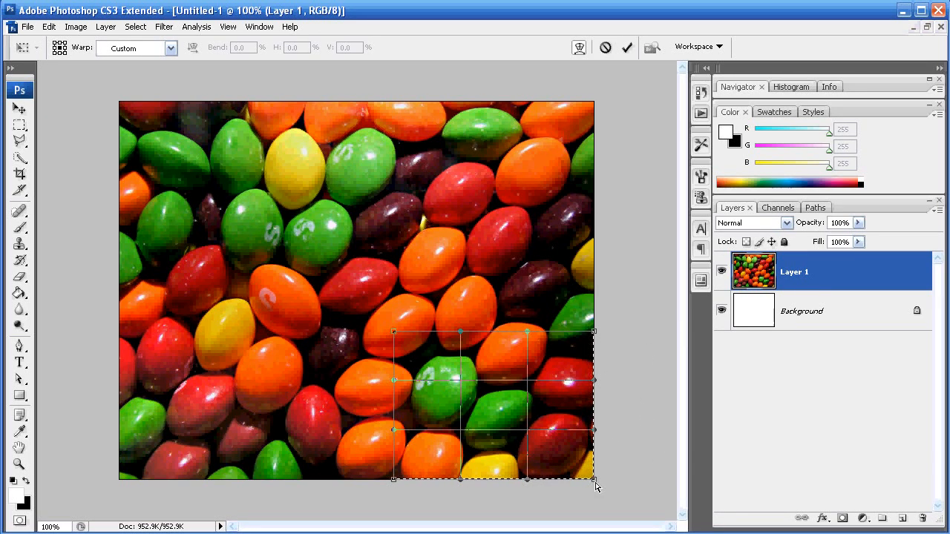
# - Warp the selected corner inward into a page curl, adjust both curved edges outward, then apply the warp and clear the selection
pyautogui.moveTo(596, 484); pyautogui.dragTo(514, 416)
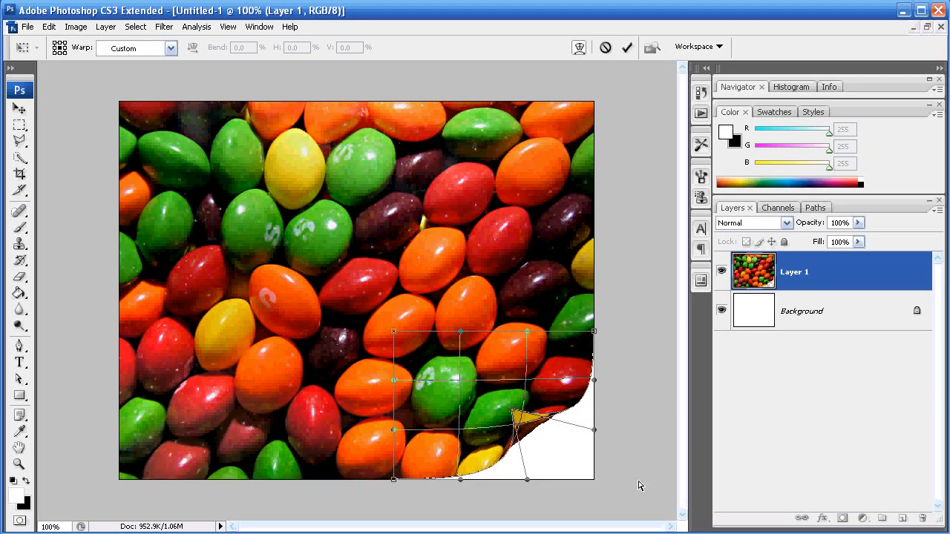
pyautogui.moveTo(594, 431); pyautogui.dragTo(603, 428)
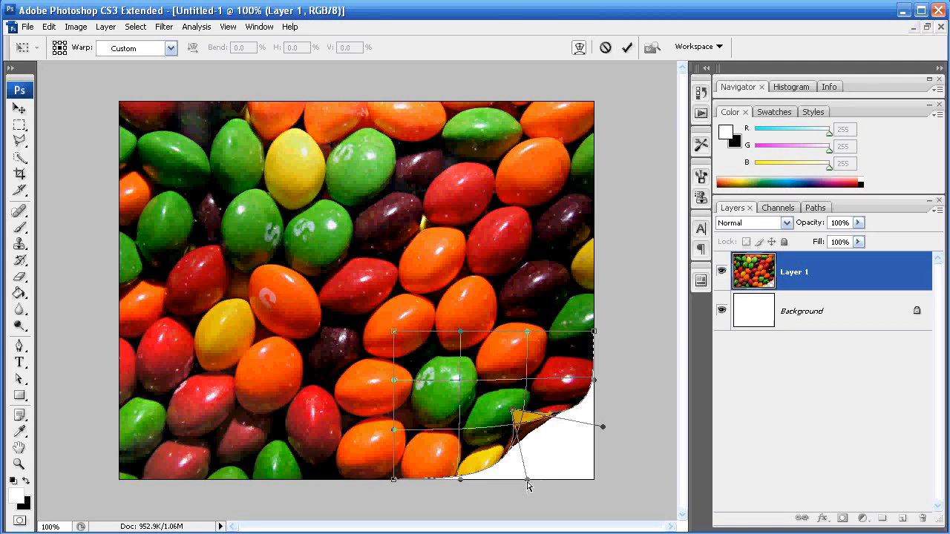
pyautogui.moveTo(528, 482); pyautogui.dragTo(535, 488)
pyautogui.moveTo(605, 429); pyautogui.dragTo(611, 423)
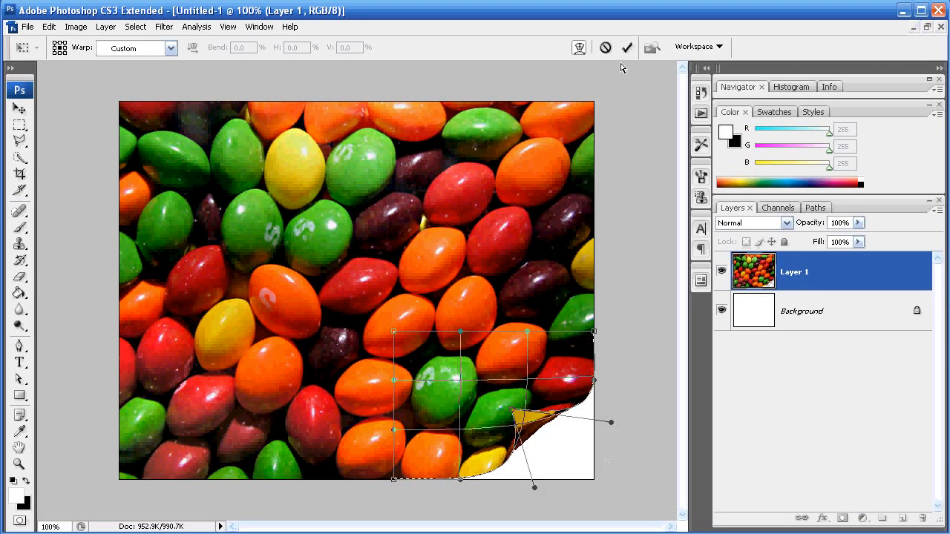
pyautogui.click(628, 47)
pyautogui.click(621, 295)
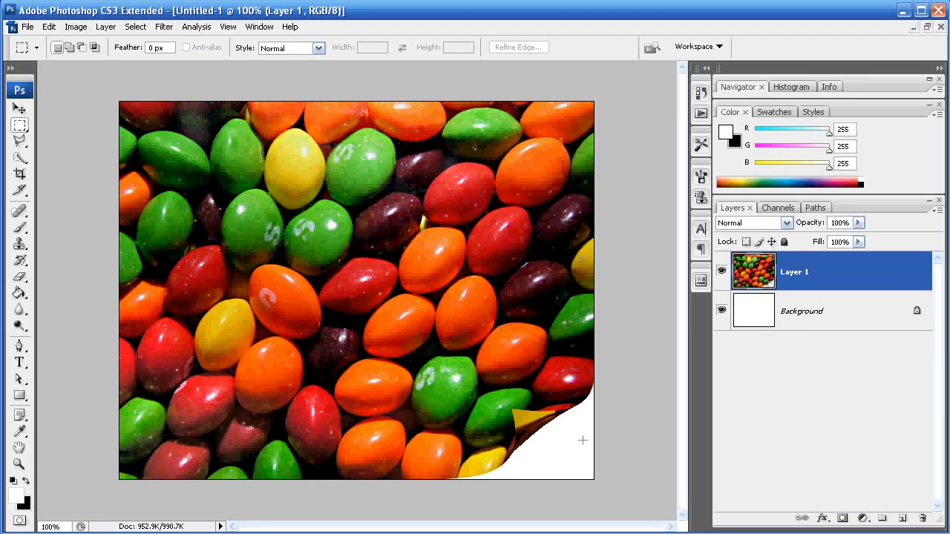
# - Draw a closed Pen path around the folded flap of the page curl, from its tip along both sides and the outer edge
pyautogui.click(19, 464)
pyautogui.moveTo(427, 380); pyautogui.dragTo(640, 500)
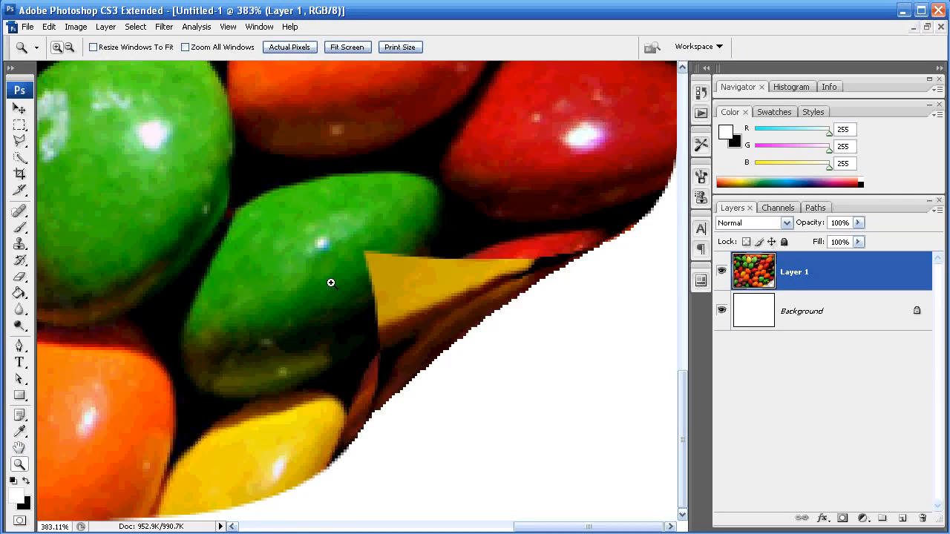
pyautogui.moveTo(20, 350); pyautogui.dragTo(101, 346)
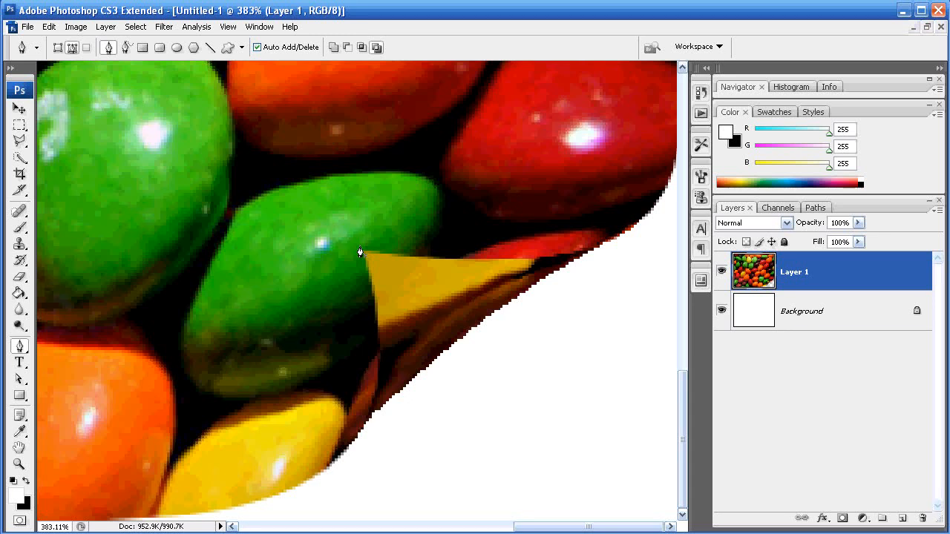
pyautogui.moveTo(519, 261); pyautogui.dragTo(572, 257)
pyautogui.moveTo(621, 241); pyautogui.dragTo(633, 235)
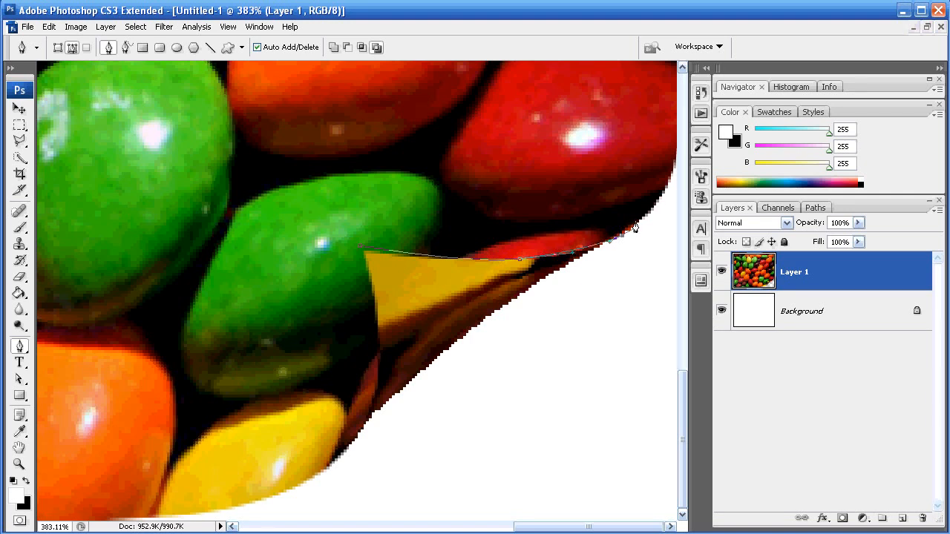
pyautogui.moveTo(492, 336); pyautogui.dragTo(433, 398)
pyautogui.moveTo(369, 438); pyautogui.dragTo(349, 455)
pyautogui.click(332, 469)
pyautogui.moveTo(361, 253); pyautogui.dragTo(299, 199)
# - Reshape the path's outer diagonal side with the Direct Selection tool so it hugs the curl's lower edge
pyautogui.click(19, 379)
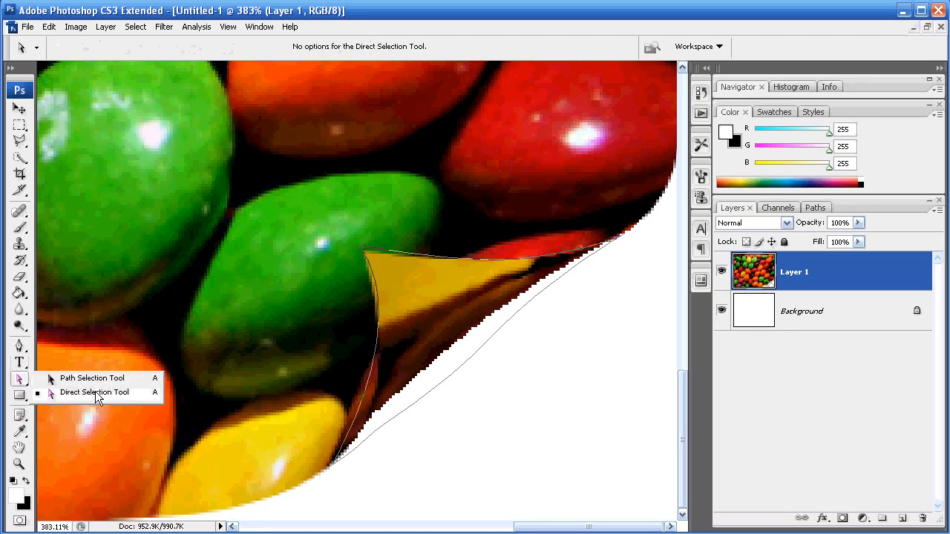
pyautogui.click(95, 394)
pyautogui.click(442, 385)
pyautogui.moveTo(493, 340); pyautogui.dragTo(405, 399)
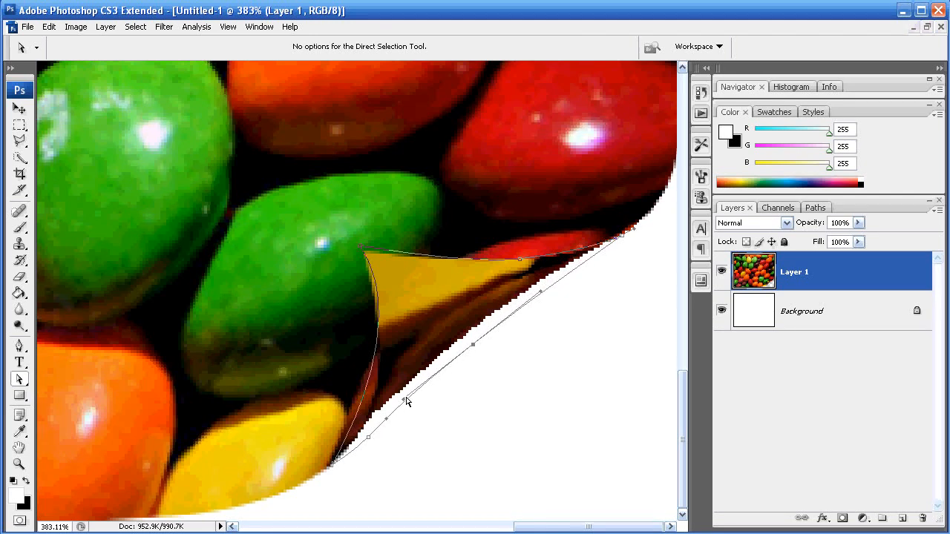
pyautogui.moveTo(475, 346); pyautogui.dragTo(468, 347)
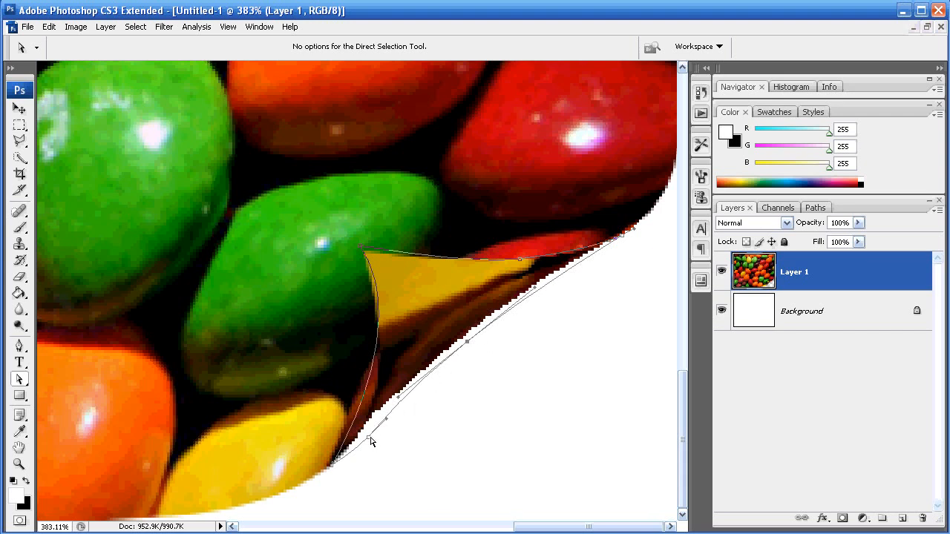
pyautogui.moveTo(368, 439); pyautogui.dragTo(361, 439)
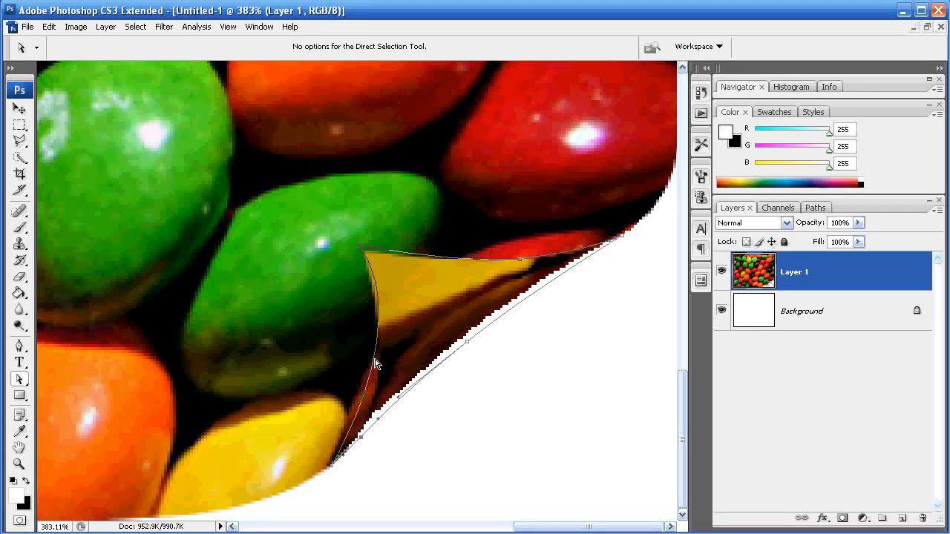
# - Refine the path's curves on the two sides of the flap that meet at its tip
pyautogui.click(360, 252)
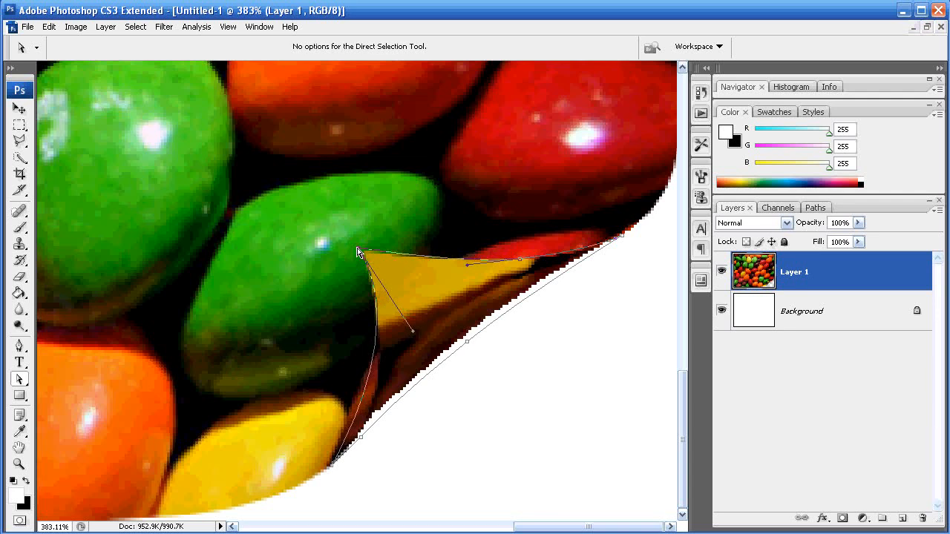
pyautogui.moveTo(363, 399)
pyautogui.mouseDown()
pyautogui.moveTo(352, 406)
pyautogui.moveTo(360, 389)
pyautogui.moveTo(367, 400)
pyautogui.mouseUp()
pyautogui.moveTo(414, 332); pyautogui.dragTo(407, 394)
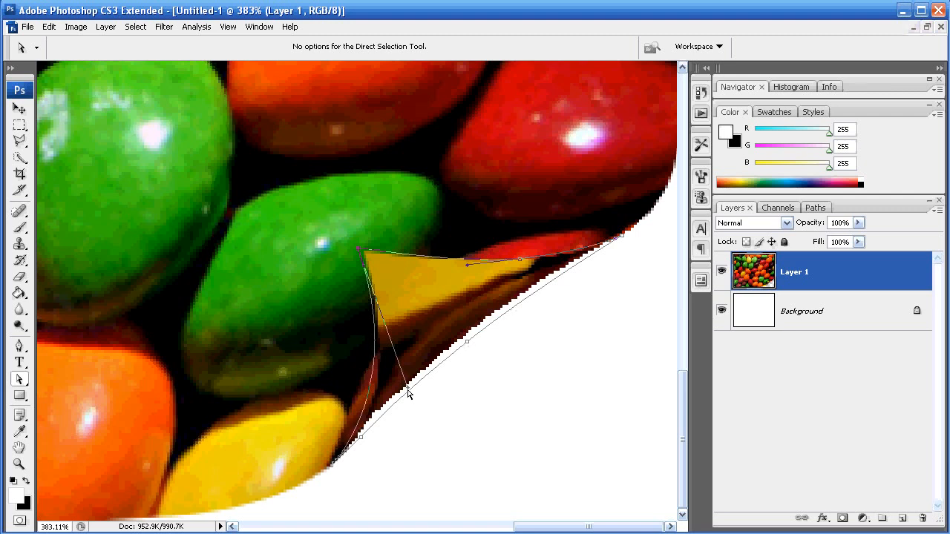
pyautogui.moveTo(520, 259); pyautogui.dragTo(520, 257)
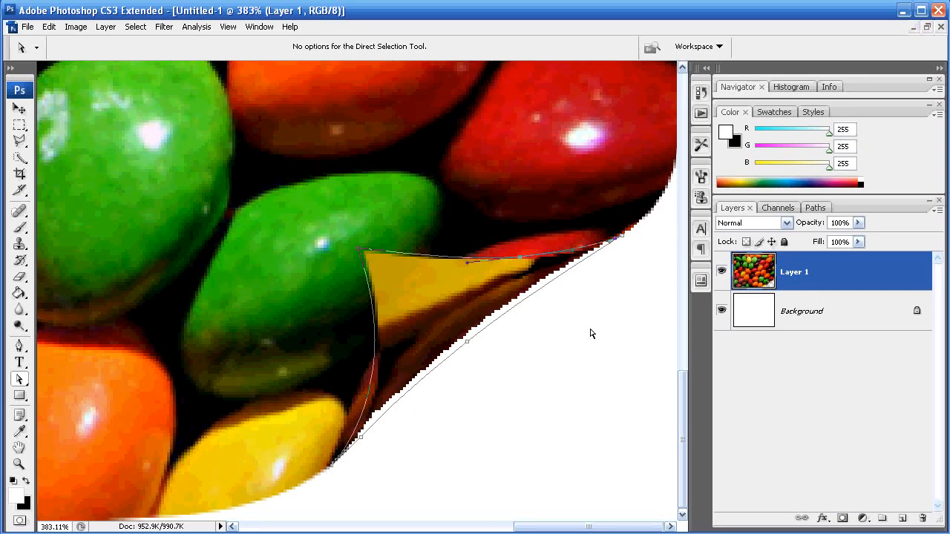
# - Convert the Work Path into a new anti-aliased selection with a feather radius of 0 pixels
pyautogui.click(816, 208)
pyautogui.rightClick(734, 226)
pyautogui.click(789, 263)
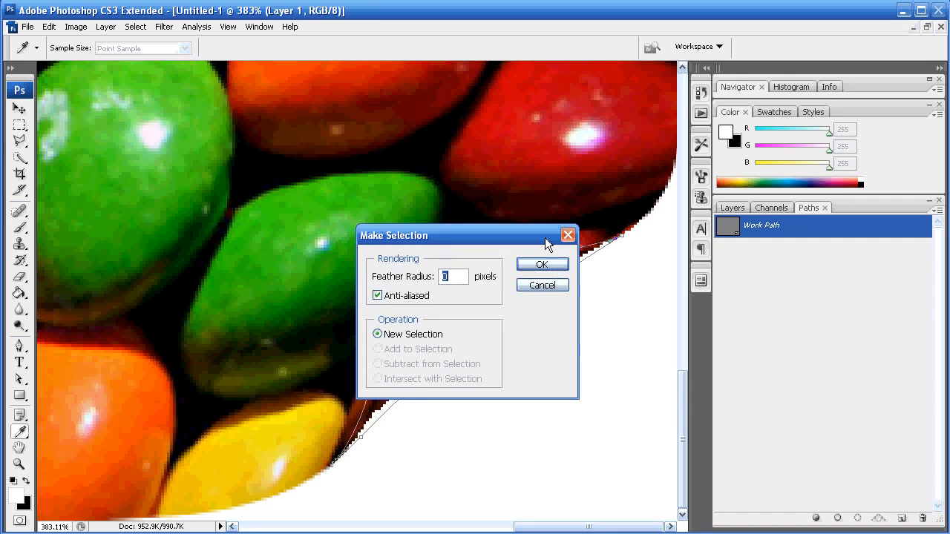
pyautogui.click(543, 265)
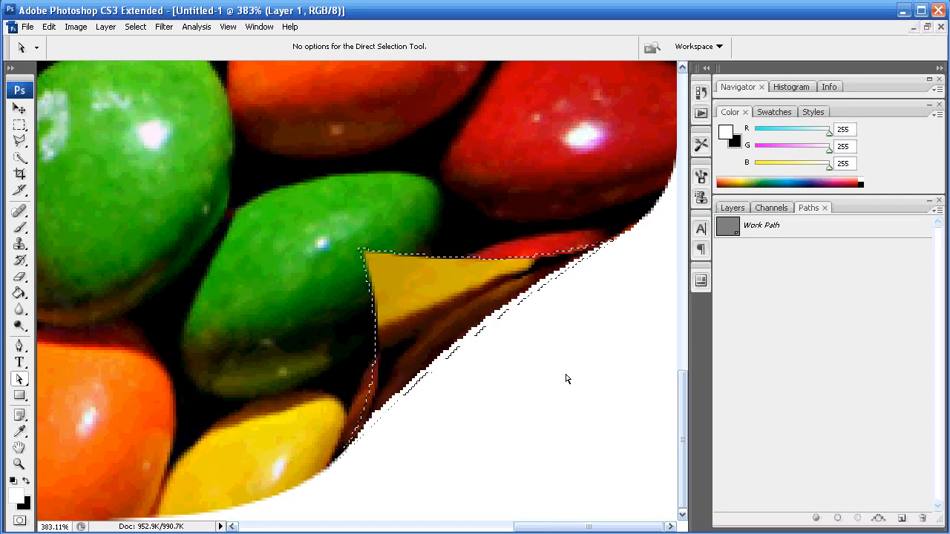
# - Create a new layer above Layer 1, fill the flap selection with white on it, and deselect
pyautogui.click(732, 208)
pyautogui.click(901, 518)
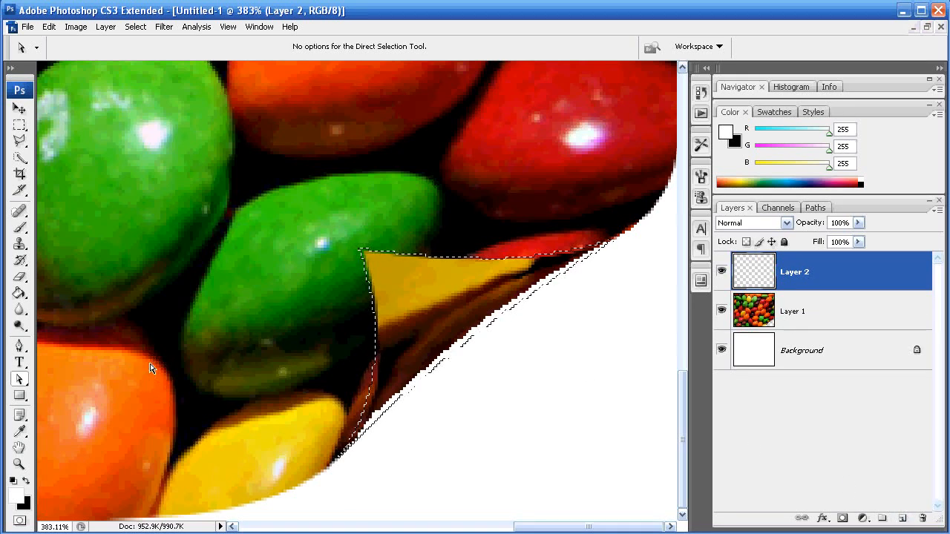
pyautogui.click(19, 293)
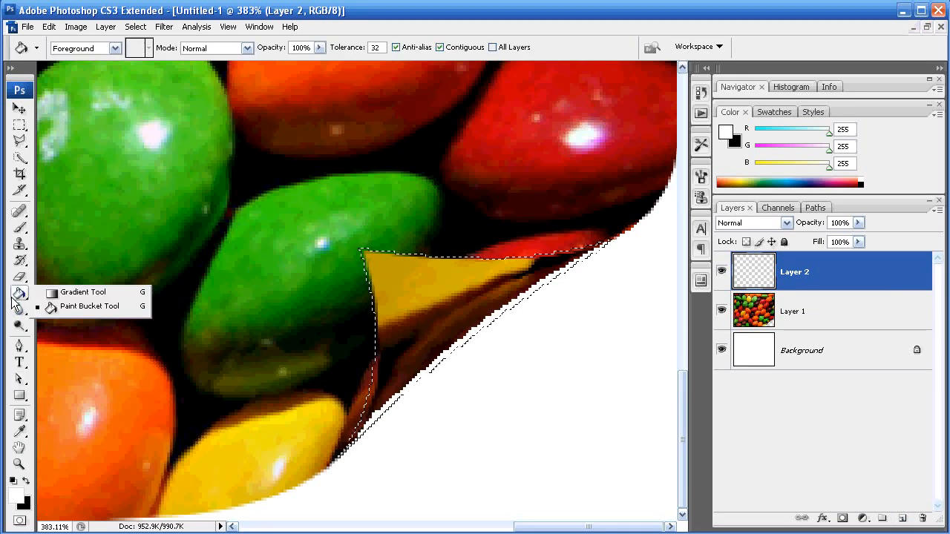
pyautogui.click(77, 308)
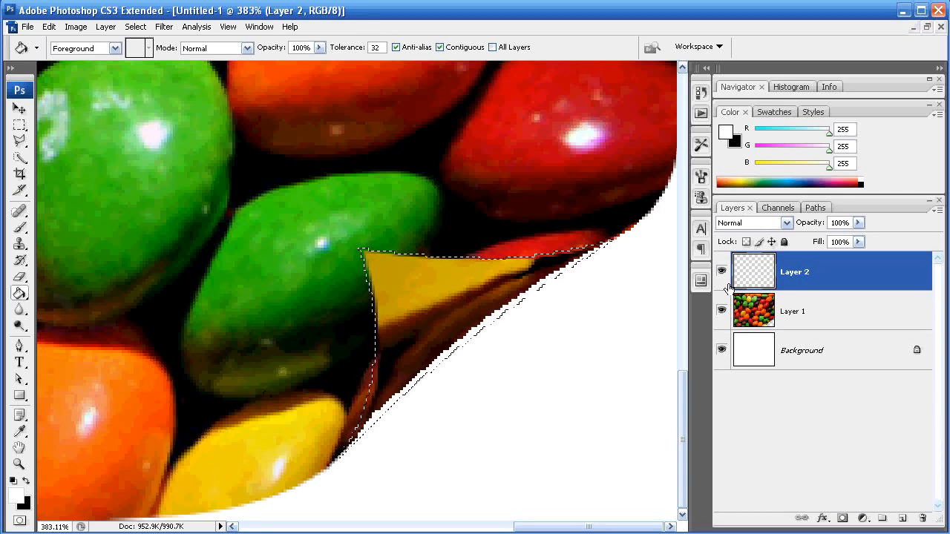
pyautogui.hotkey('alt', 'BackSpace')
pyautogui.hotkey('ctrl', 'd')
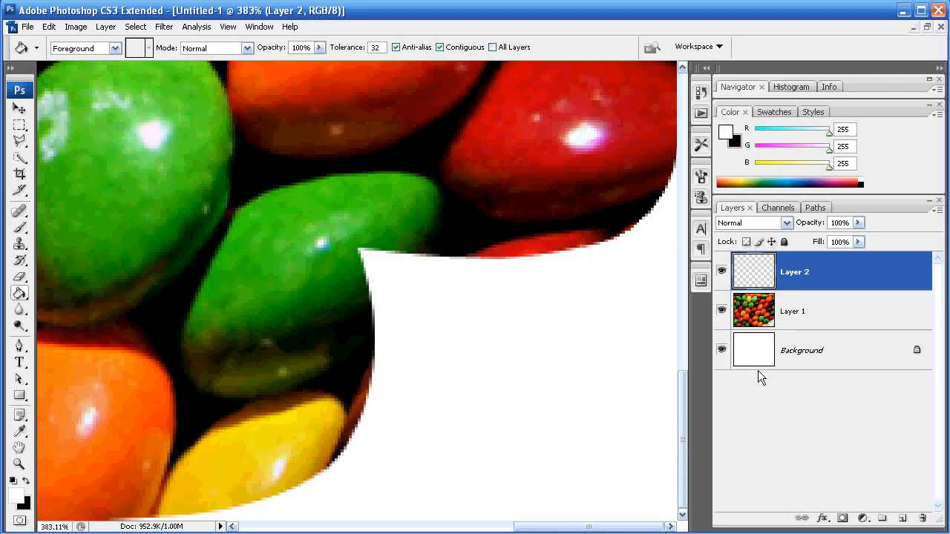
# - Add a black-to-white linear Gradient Overlay to Layer 2 with an angle of 126°
pyautogui.click(17, 460)
pyautogui.rightClick(290, 363)
pyautogui.click(329, 384)
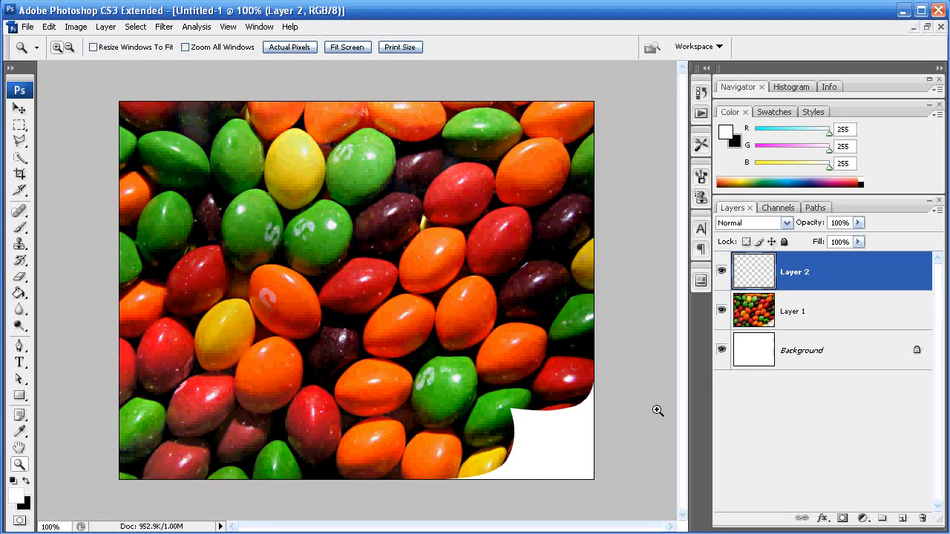
pyautogui.click(722, 272)
pyautogui.click(722, 271)
pyautogui.rightClick(751, 275)
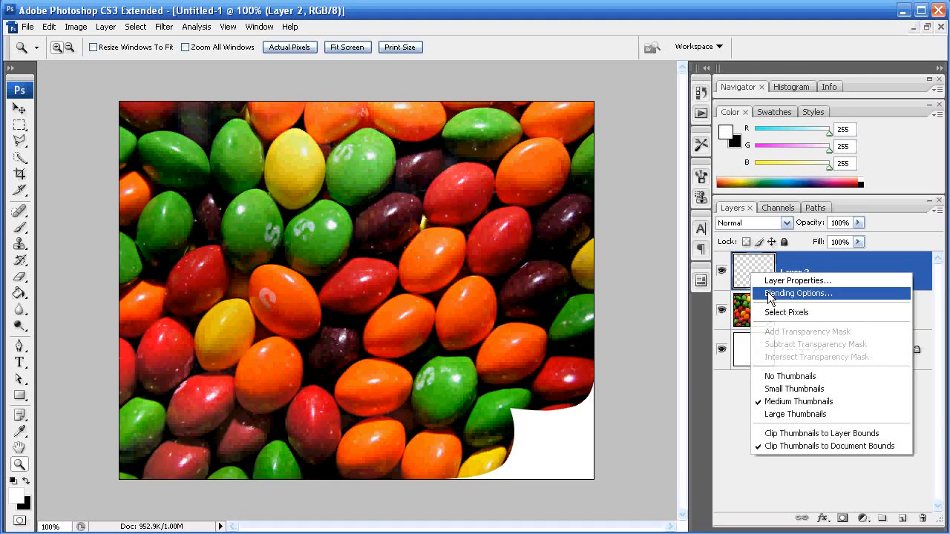
pyautogui.click(770, 291)
pyautogui.moveTo(370, 83); pyautogui.dragTo(324, 67)
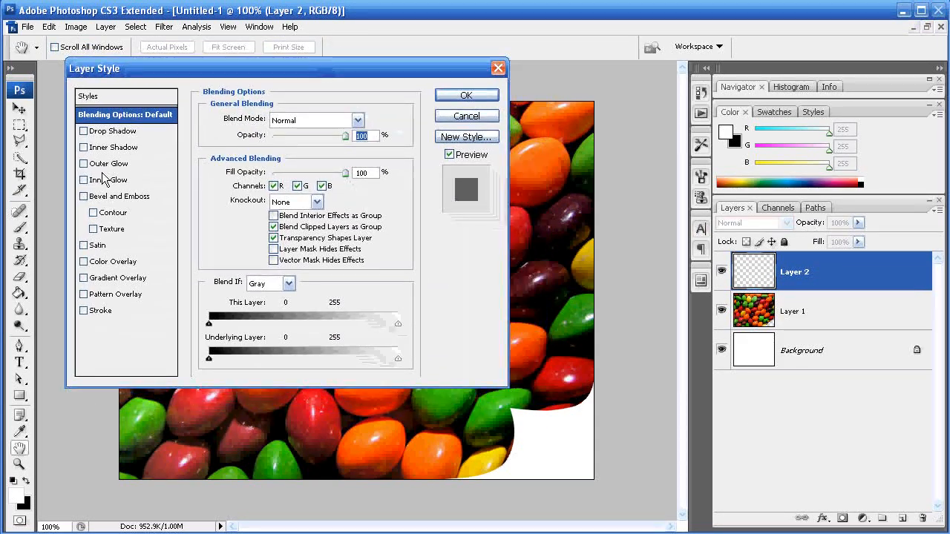
pyautogui.click(102, 278)
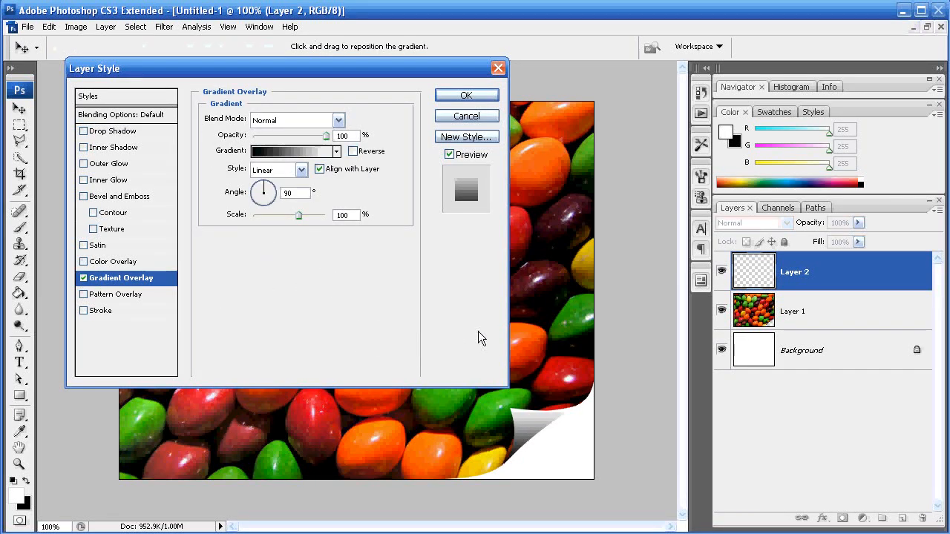
pyautogui.click(257, 182)
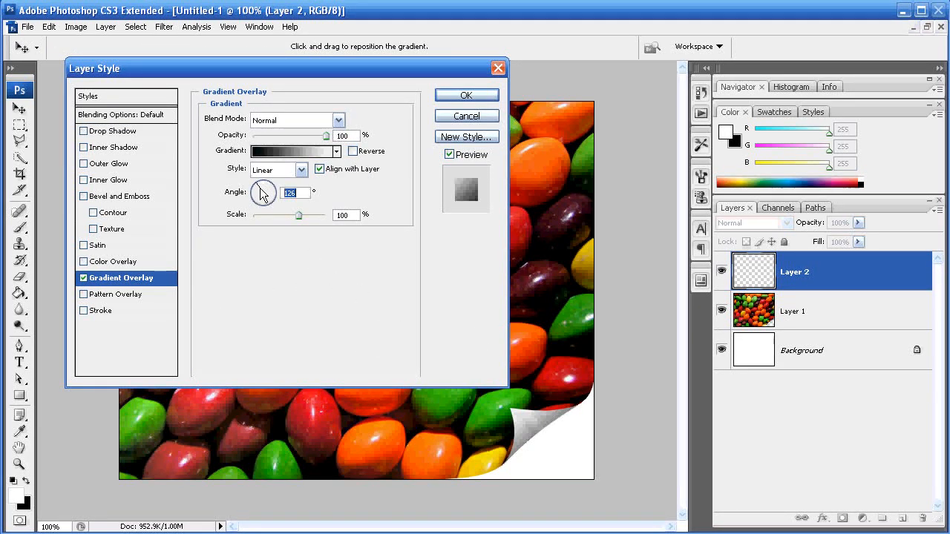
# - Set the Gradient Overlay's scale to 78% and opacity to 76%, keep the black-to-white gradient, and apply the layer style
pyautogui.moveTo(298, 215)
pyautogui.mouseDown()
pyautogui.moveTo(311, 213)
pyautogui.moveTo(287, 212)
pyautogui.mouseUp()
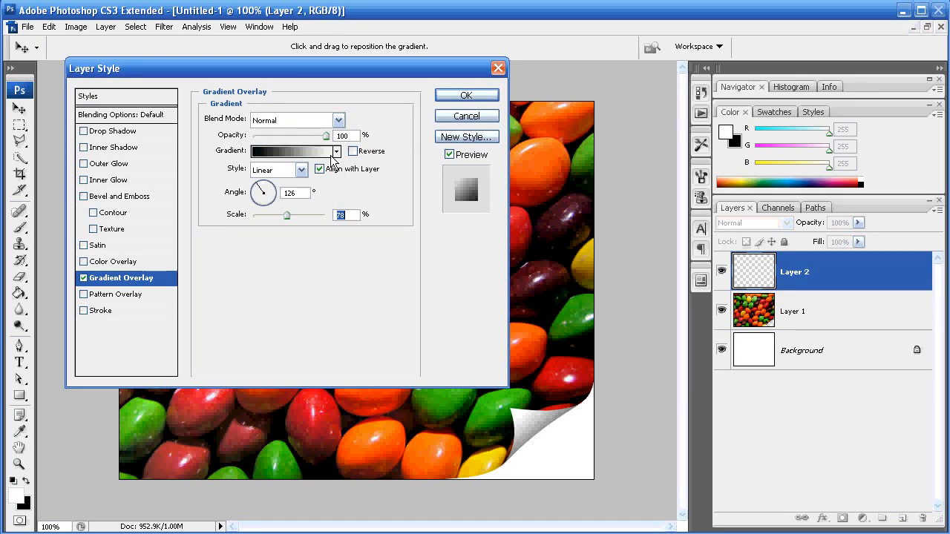
pyautogui.click(291, 151)
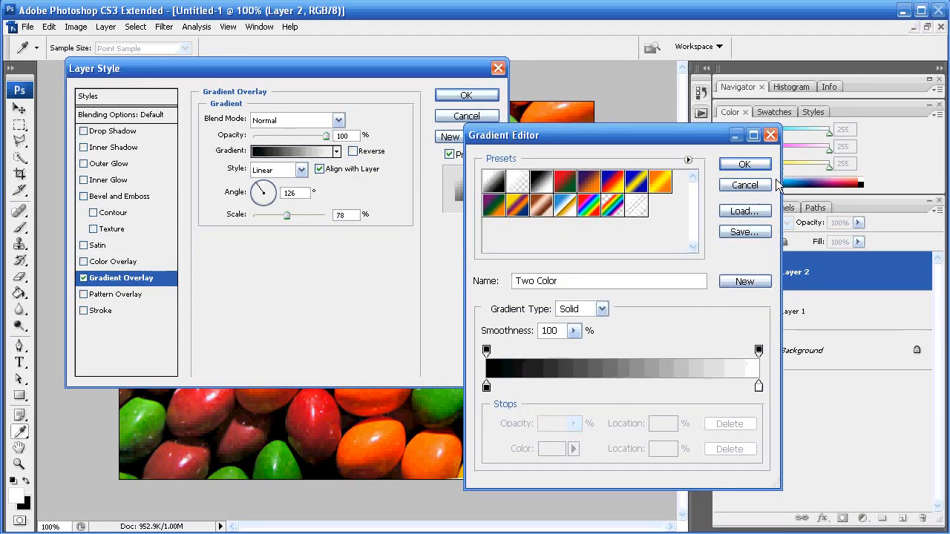
pyautogui.click(744, 164)
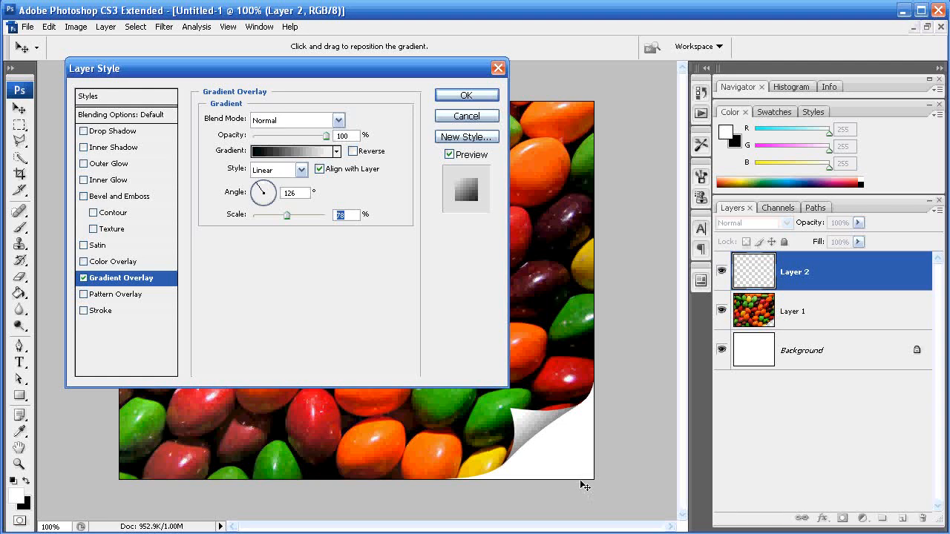
pyautogui.moveTo(327, 137); pyautogui.dragTo(308, 136)
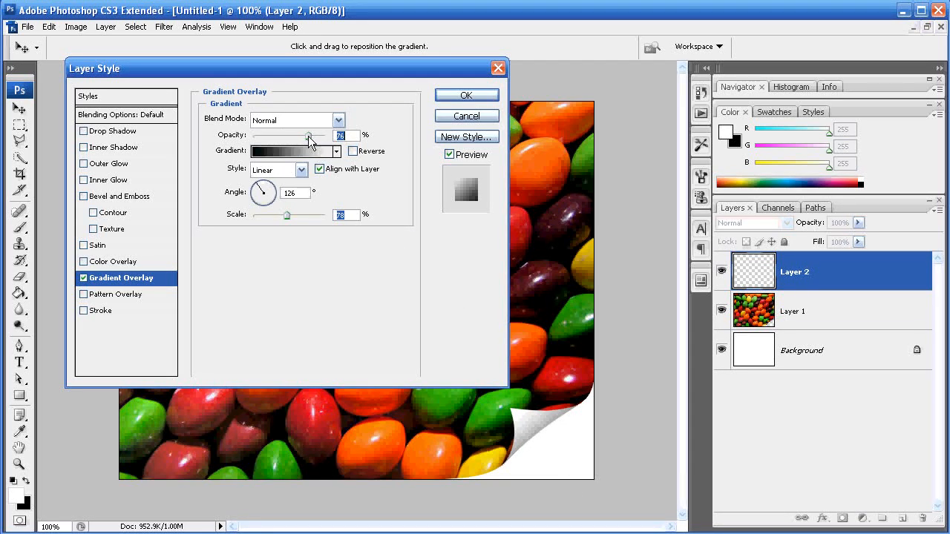
pyautogui.click(466, 95)
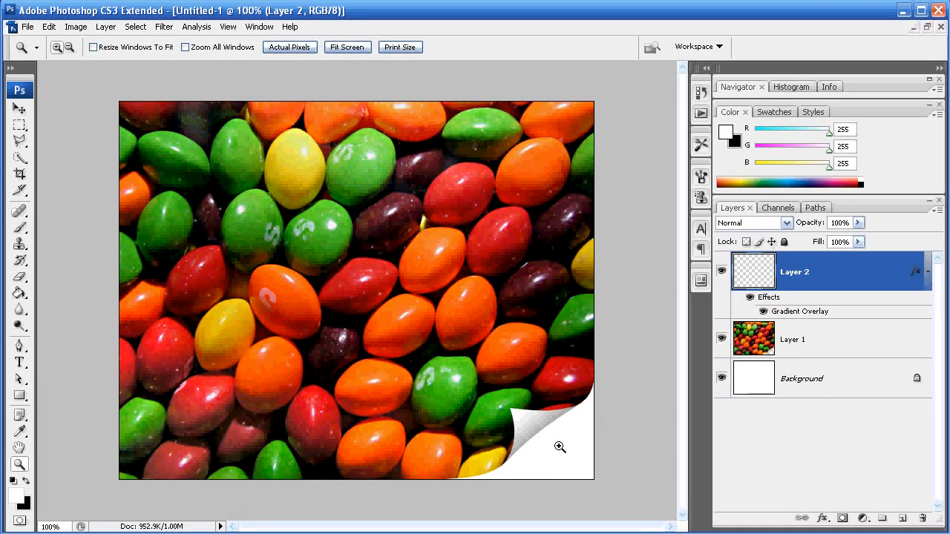
# - Add a Multiply Drop Shadow to Layer 2 with 79% opacity, 0 px distance, 12% spread and 16 px size, and apply the style
pyautogui.rightClick(752, 276)
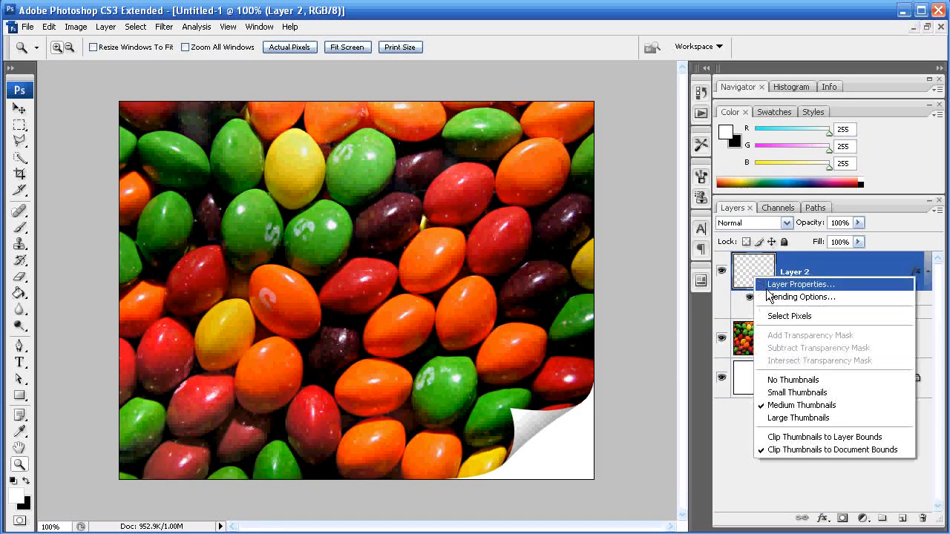
pyautogui.click(776, 297)
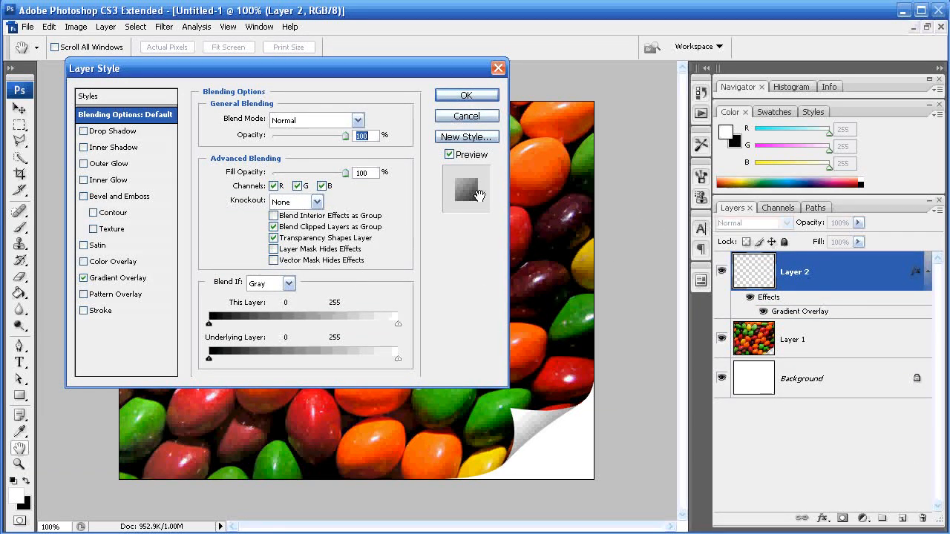
pyautogui.click(86, 132)
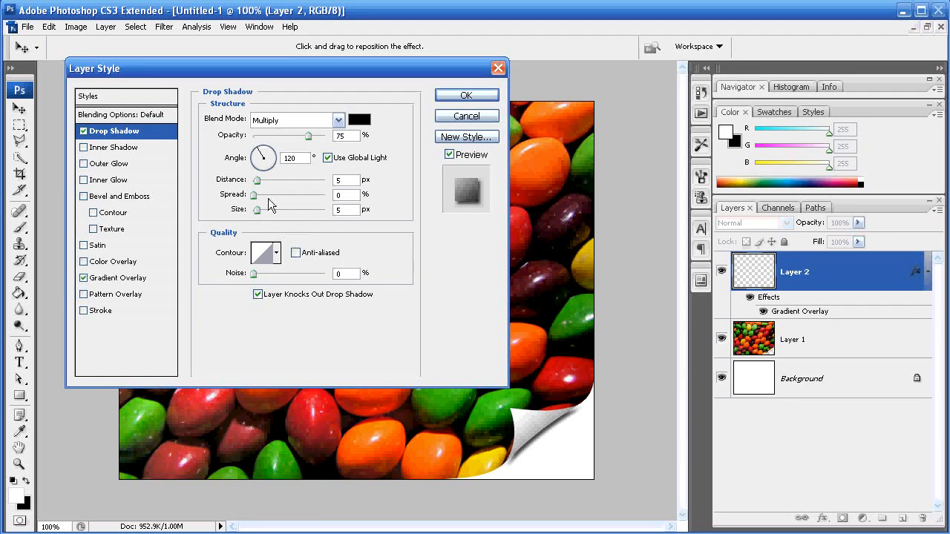
pyautogui.moveTo(259, 211)
pyautogui.mouseDown()
pyautogui.moveTo(253, 185)
pyautogui.moveTo(262, 209)
pyautogui.mouseUp()
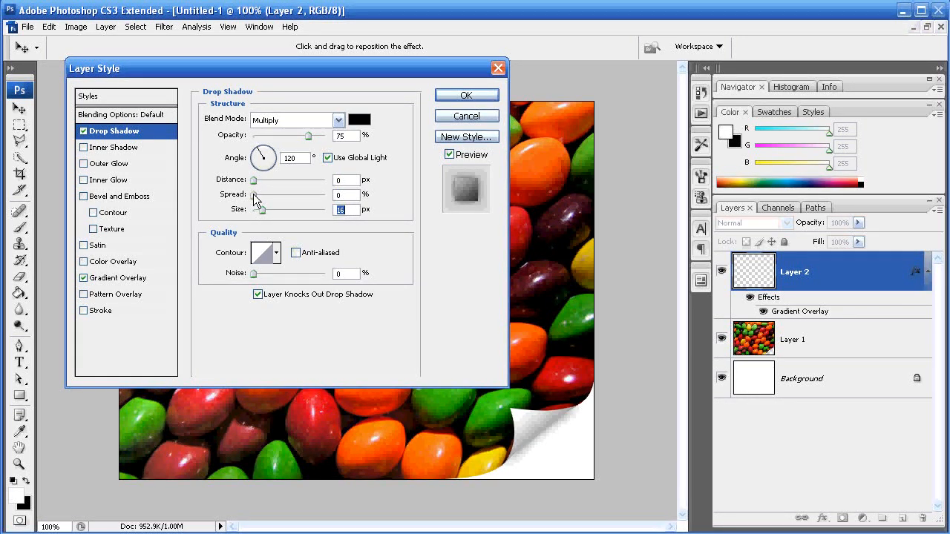
pyautogui.moveTo(308, 136); pyautogui.dragTo(310, 140)
pyautogui.moveTo(262, 191); pyautogui.dragTo(262, 191)
pyautogui.click(466, 95)
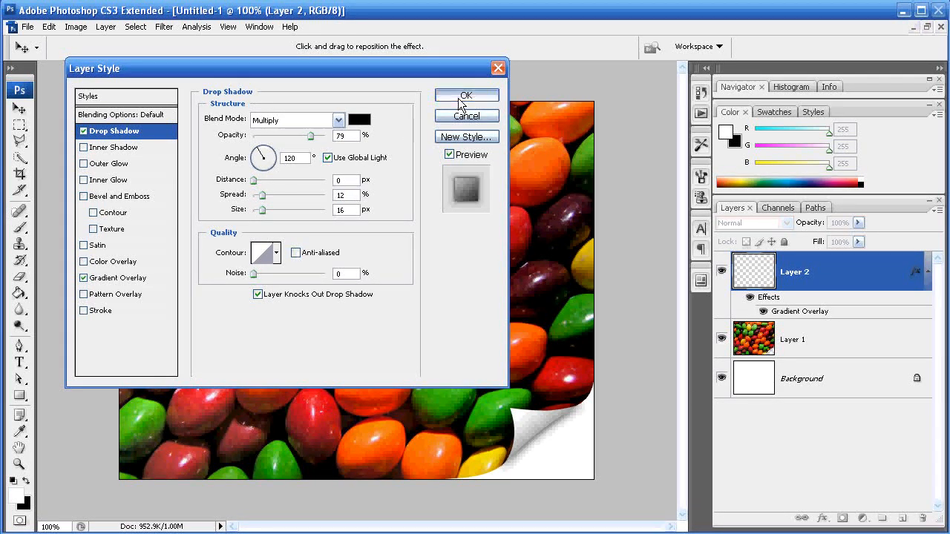
# - Examine the curled corner and its shadow up close, then return the view to actual pixels
pyautogui.press('z')
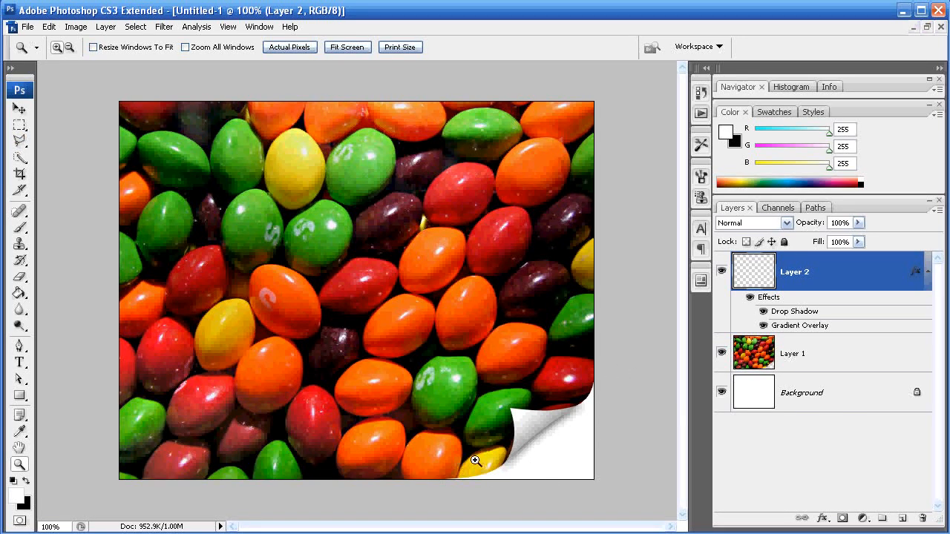
pyautogui.moveTo(410, 343); pyautogui.dragTo(599, 502)
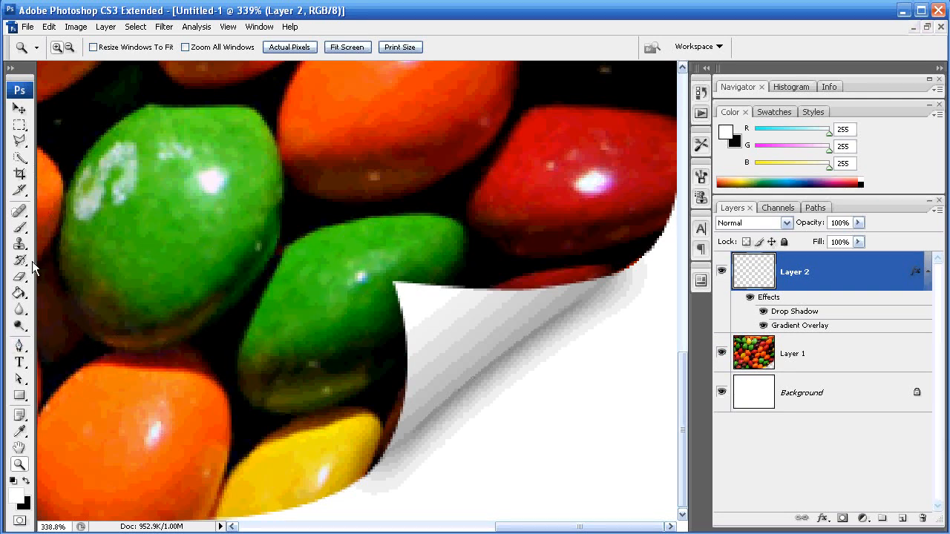
pyautogui.click(19, 227)
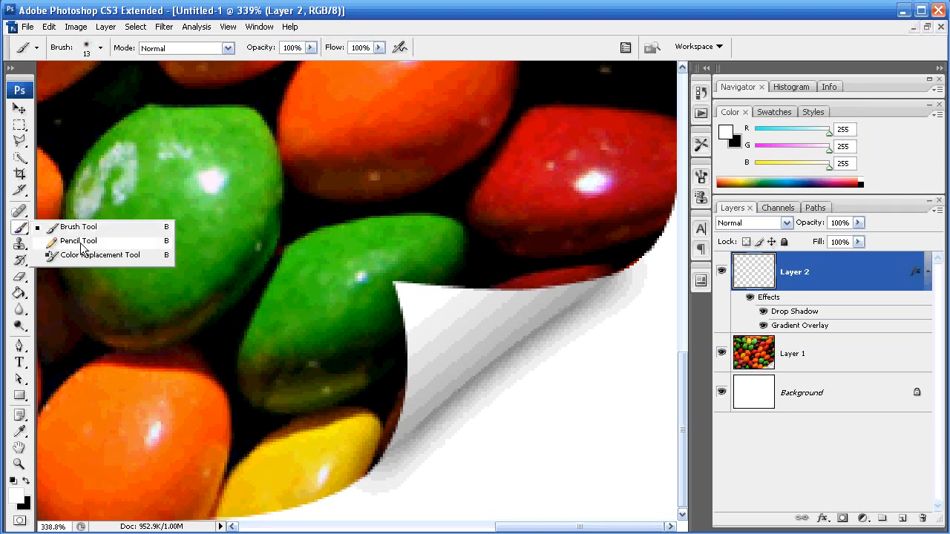
pyautogui.click(79, 228)
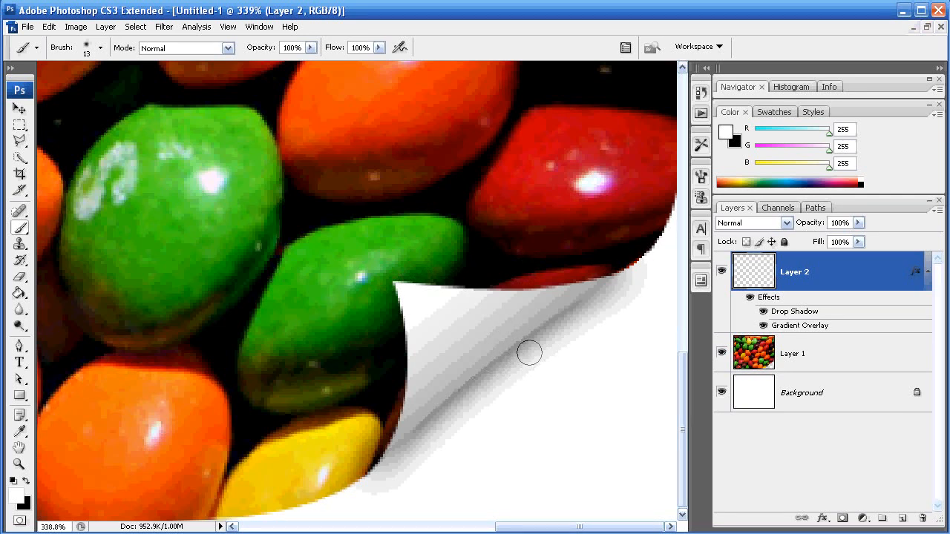
pyautogui.click(19, 464)
pyautogui.rightClick(212, 394)
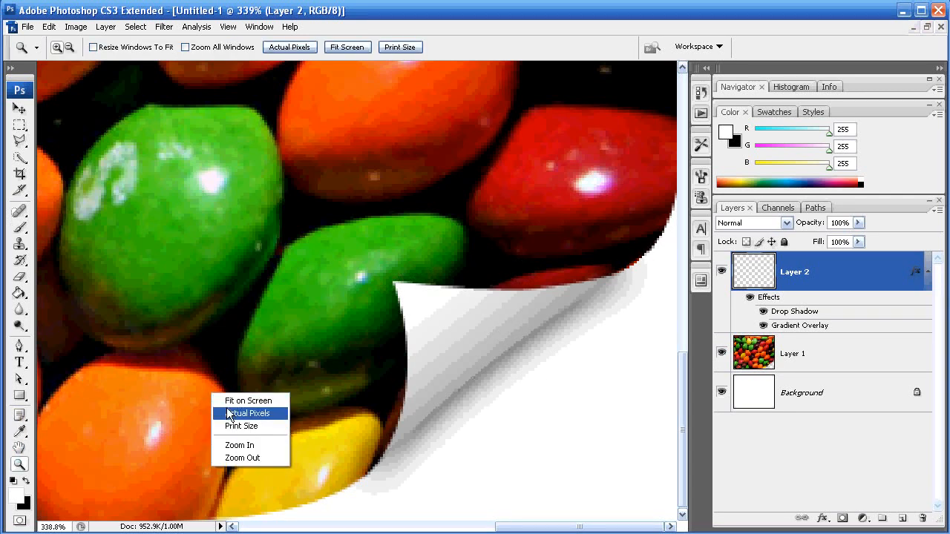
pyautogui.click(228, 414)
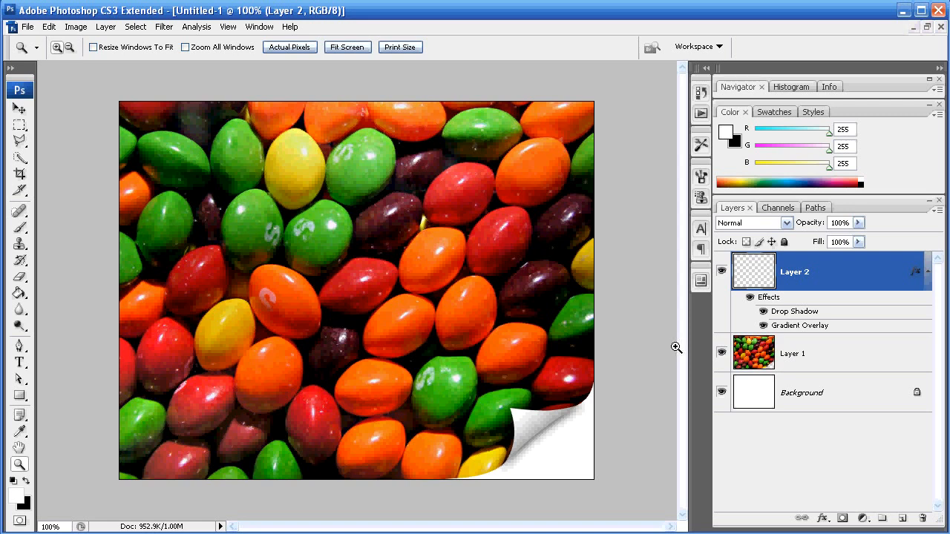